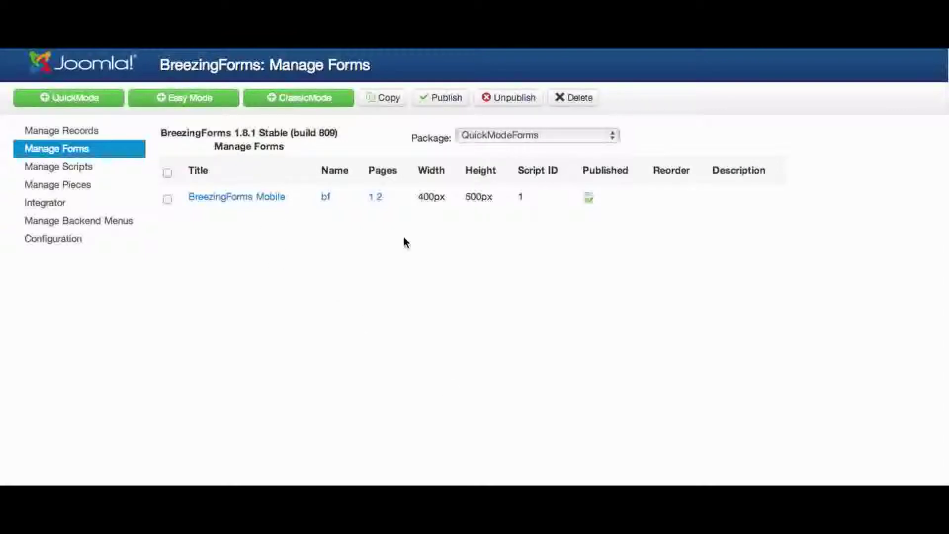
# Open the BreezingForms Mobile form from Manage Forms in the QuickMode editor
pyautogui.click(242, 197)
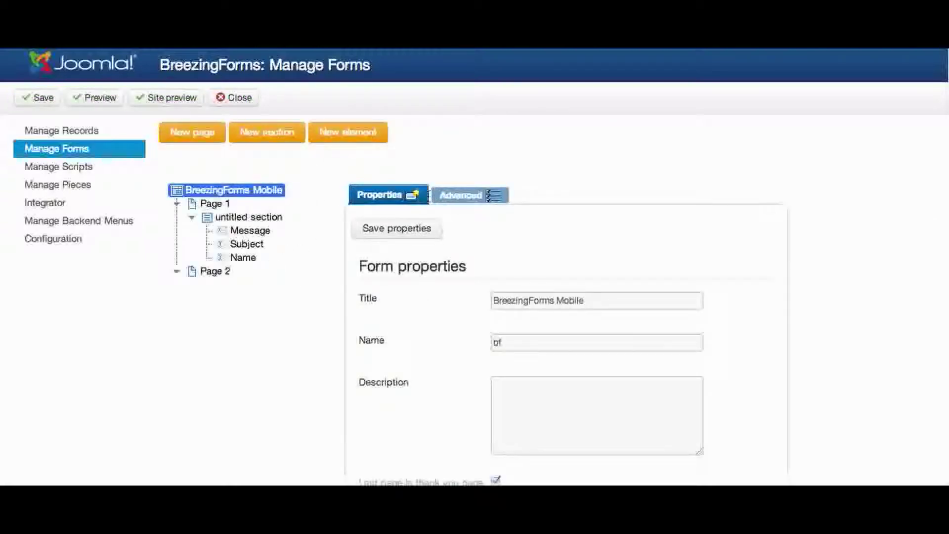
# Show the Advanced tab and scroll down to the Other Options with mobile forms settings
pyautogui.click(473, 196)
pyautogui.scroll(-3, 492, 313)
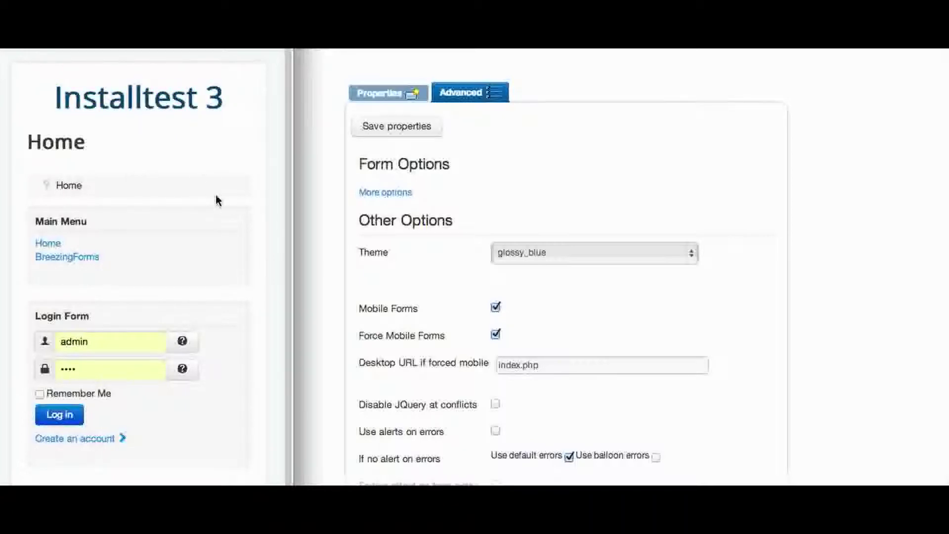
# Load the BreezingForms contact form from the Main Menu, then close and reopen the site preview
pyautogui.click(85, 262)
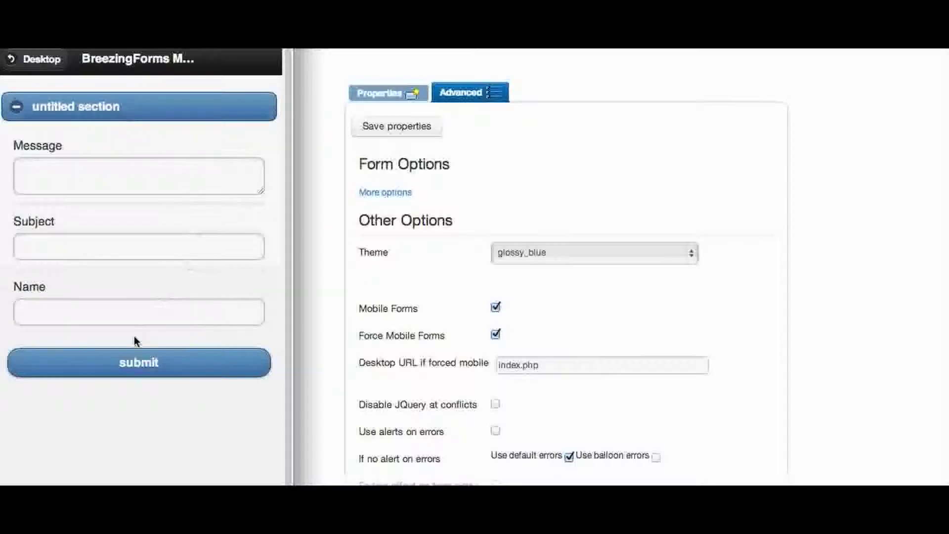
pyautogui.click(684, 74)
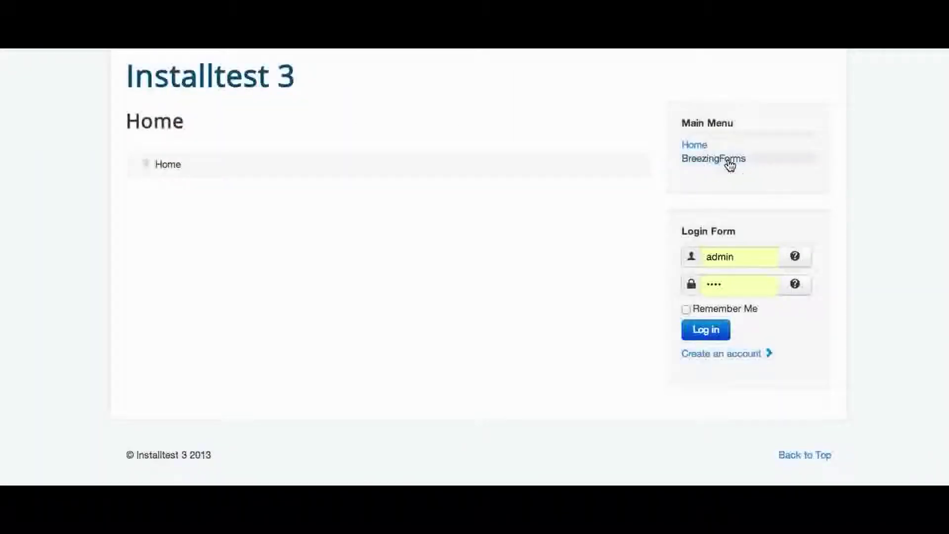
pyautogui.click(726, 160)
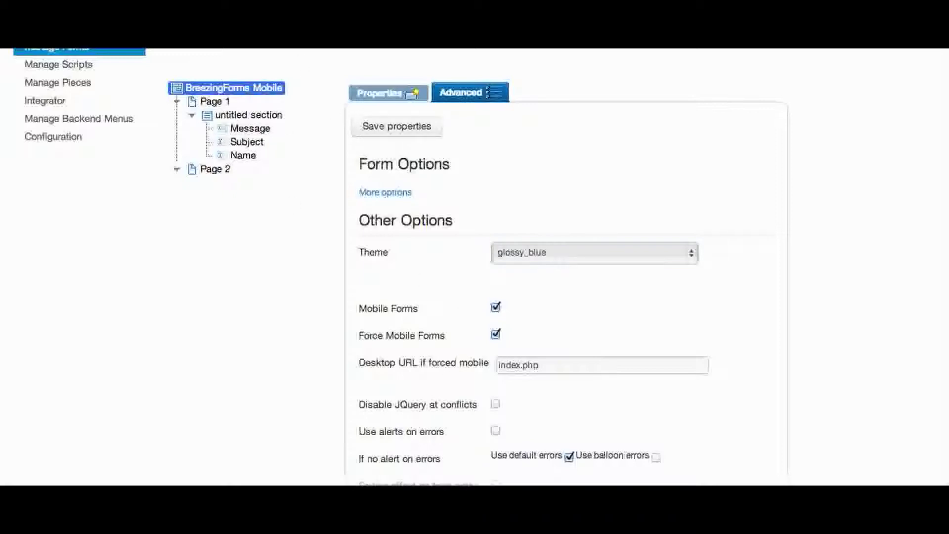
# Submit the mobile form with message 'Bla', subject 'hi' and the user's full name
pyautogui.click(118, 178)
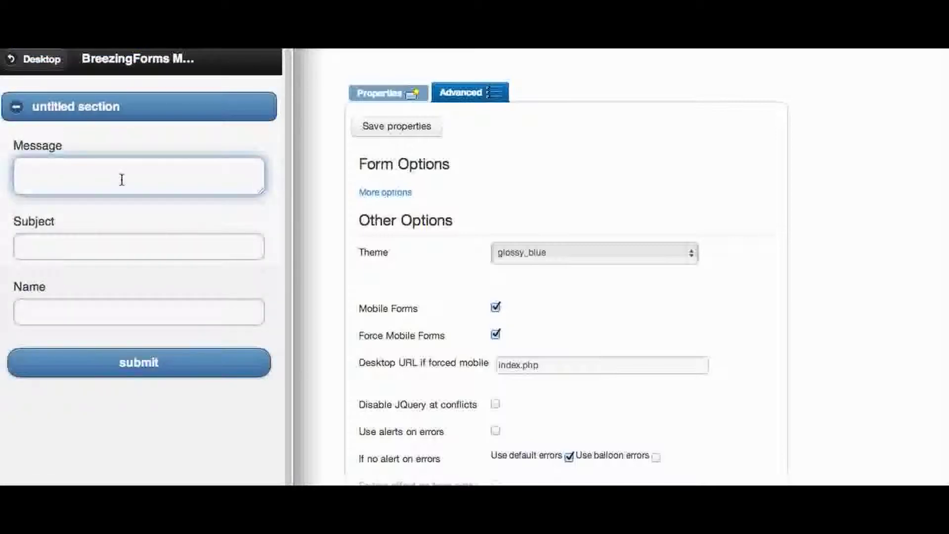
pyautogui.write('Bla')
pyautogui.press('Tab')
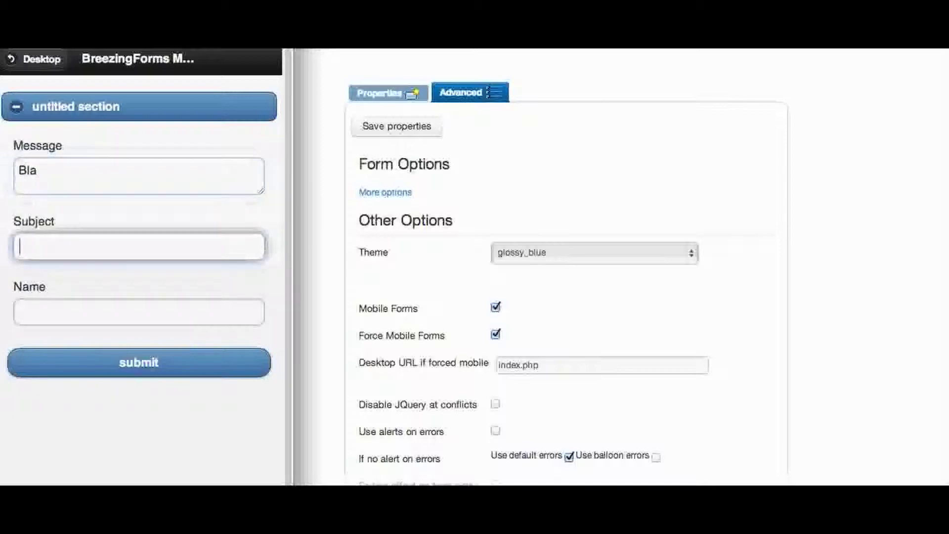
pyautogui.write('hi')
pyautogui.press('Tab')
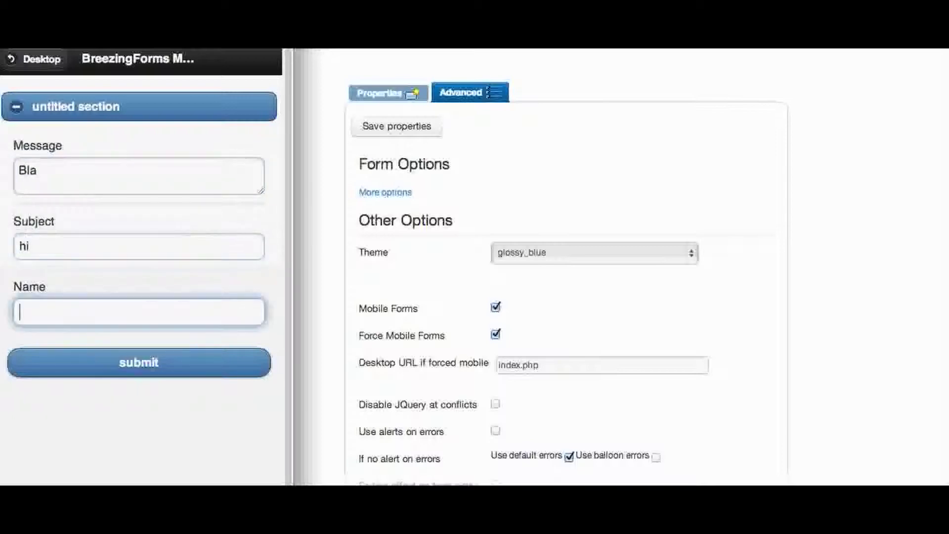
pyautogui.write('Markus Bopp')
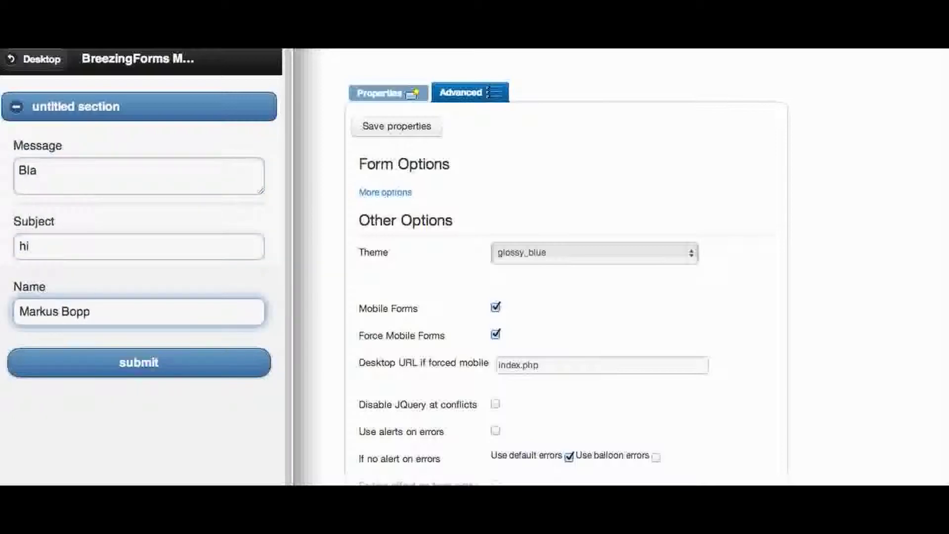
pyautogui.click(190, 372)
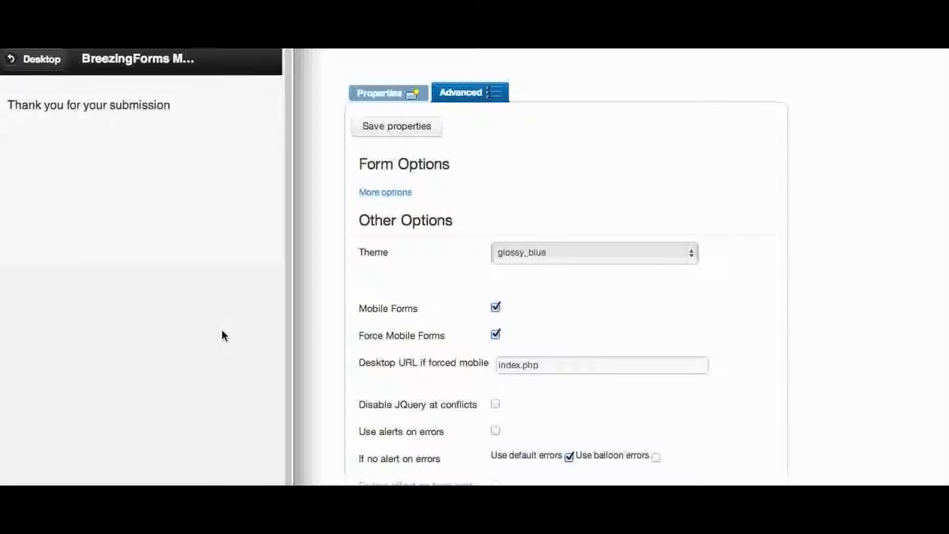
# Close the mobile preview and submit the desktop form with 'Bla', 'Hi' and the autofilled name
pyautogui.click(618, 103)
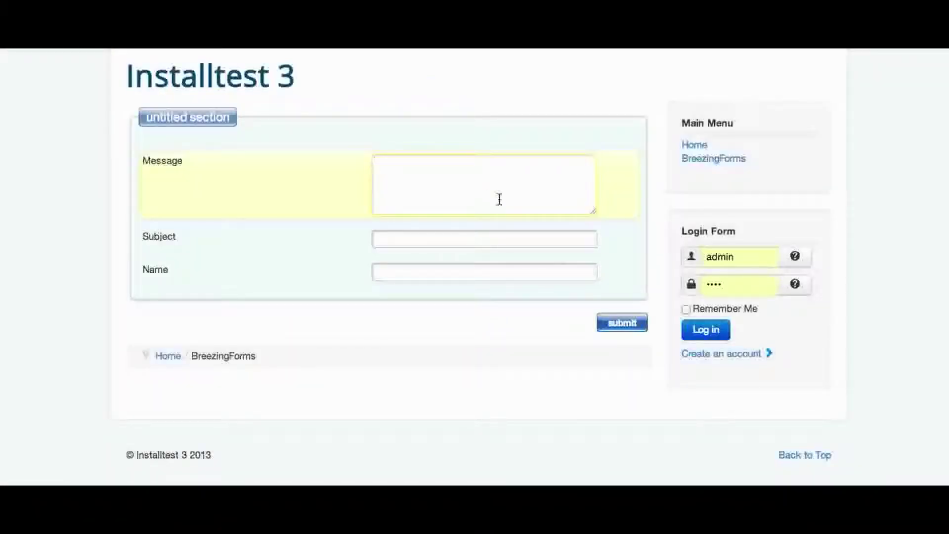
pyautogui.write('Bla')
pyautogui.press('Tab')
pyautogui.write('Hi')
pyautogui.press('Tab')
pyautogui.write('Mark')
pyautogui.press('Down')
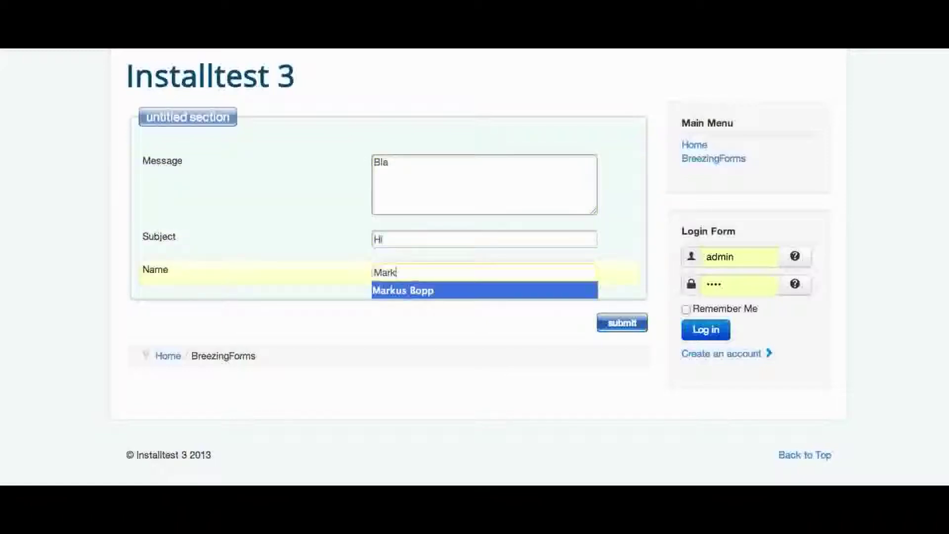
pyautogui.click(502, 290)
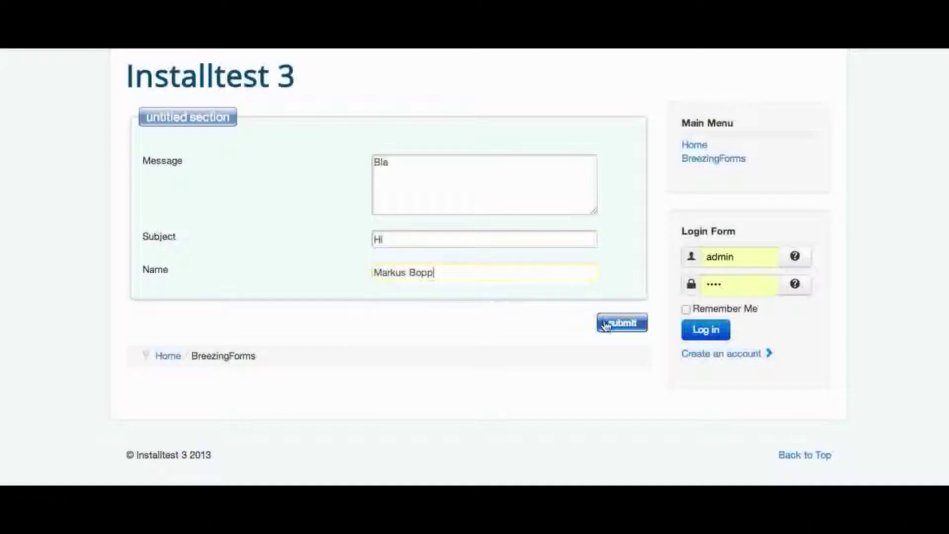
pyautogui.click(609, 324)
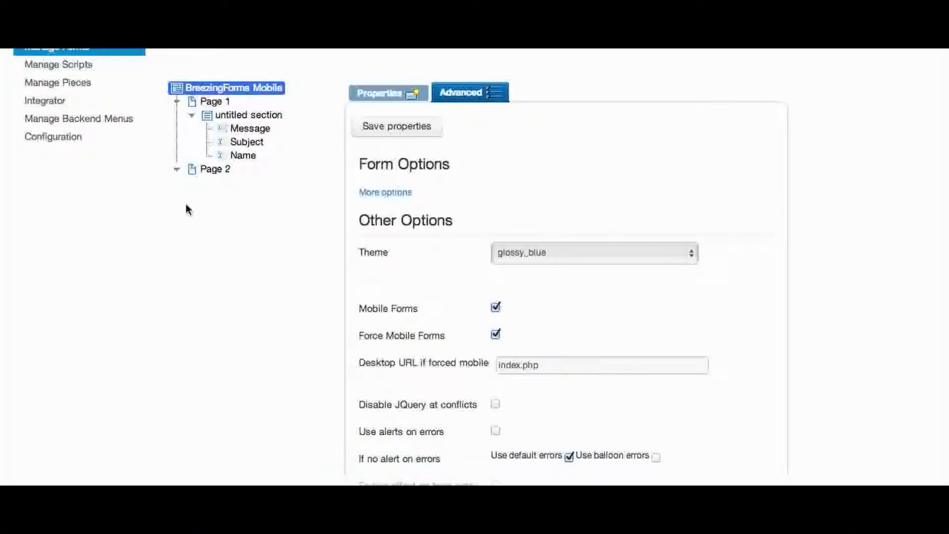
# Move the Message field below Name in the form's page tree
pyautogui.moveTo(233, 135); pyautogui.dragTo(232, 160)
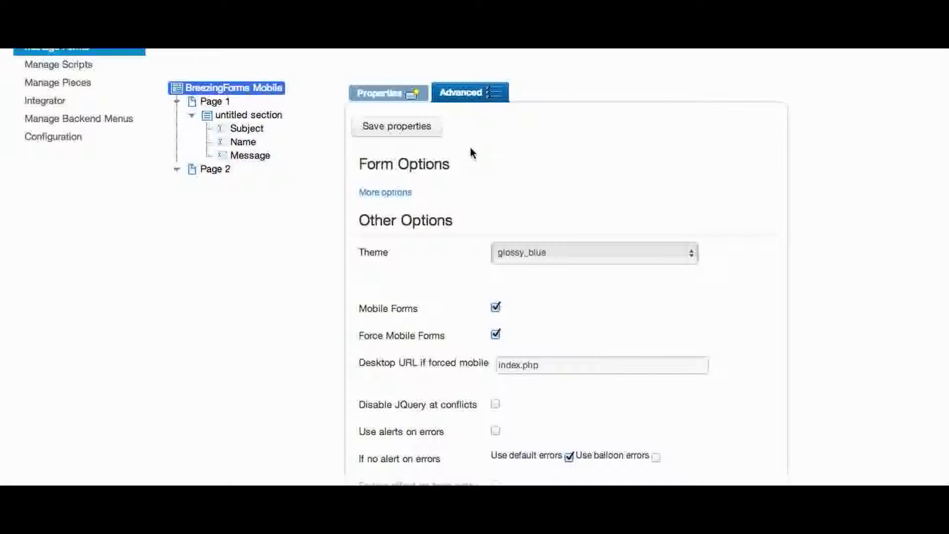
pyautogui.scroll(-2, 472, 152)
pyautogui.scroll(1, 490, 246)
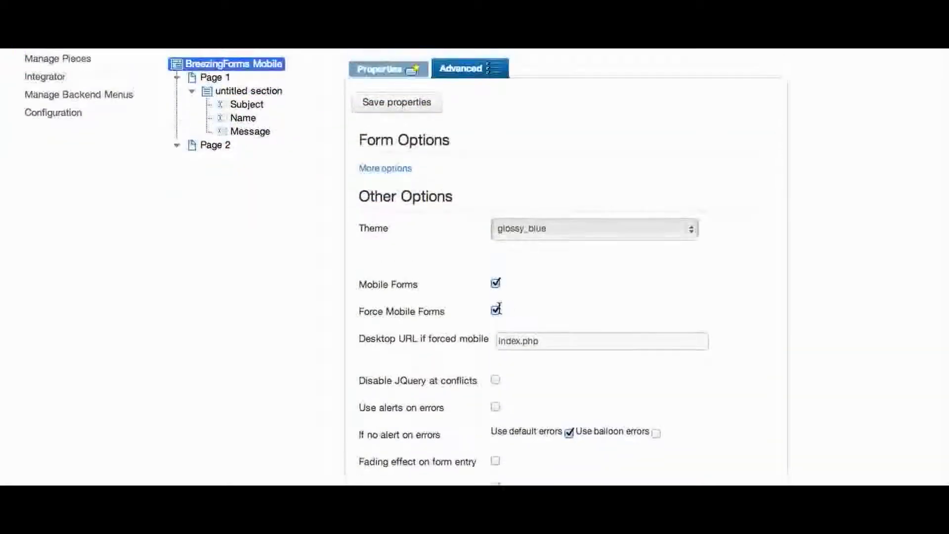
# Turn off Force Mobile Forms, save the properties, and save the form
pyautogui.click(496, 310)
pyautogui.scroll(1, 464, 193)
pyautogui.scroll(1, 409, 132)
pyautogui.click(407, 126)
pyautogui.scroll(5, 105, 158)
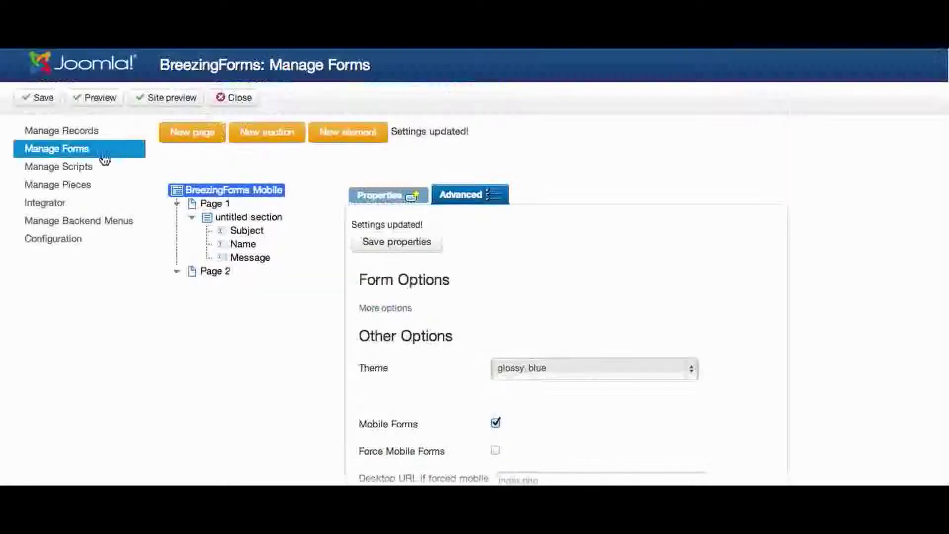
pyautogui.click(40, 98)
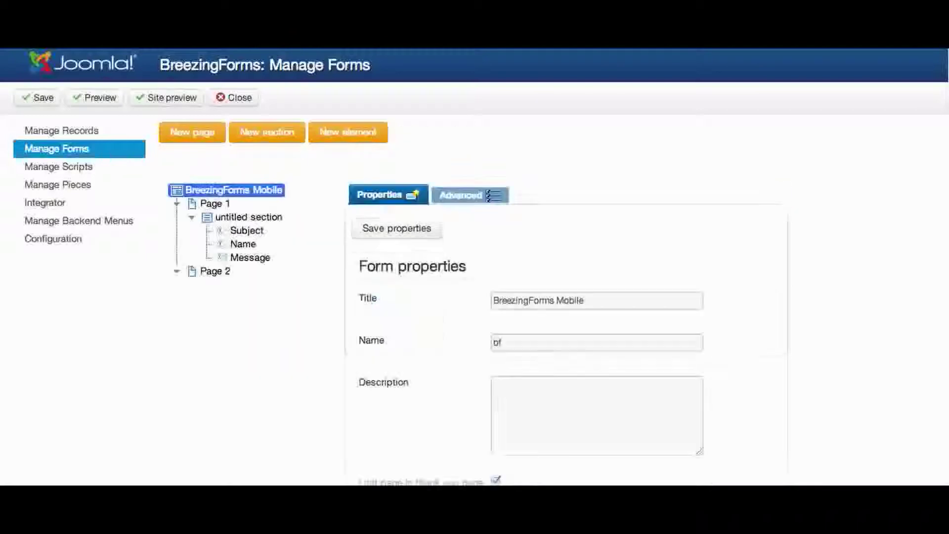
pyautogui.click(18, 65)
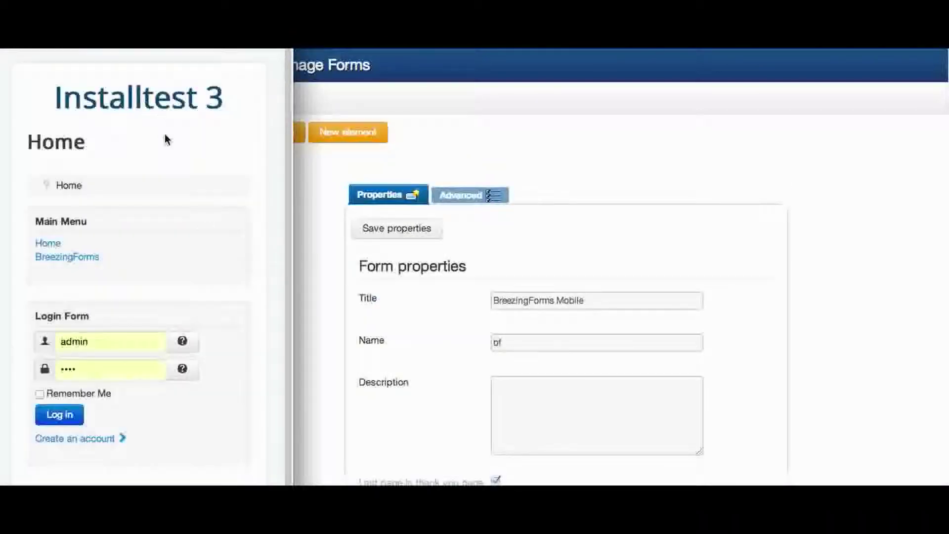
pyautogui.click(70, 257)
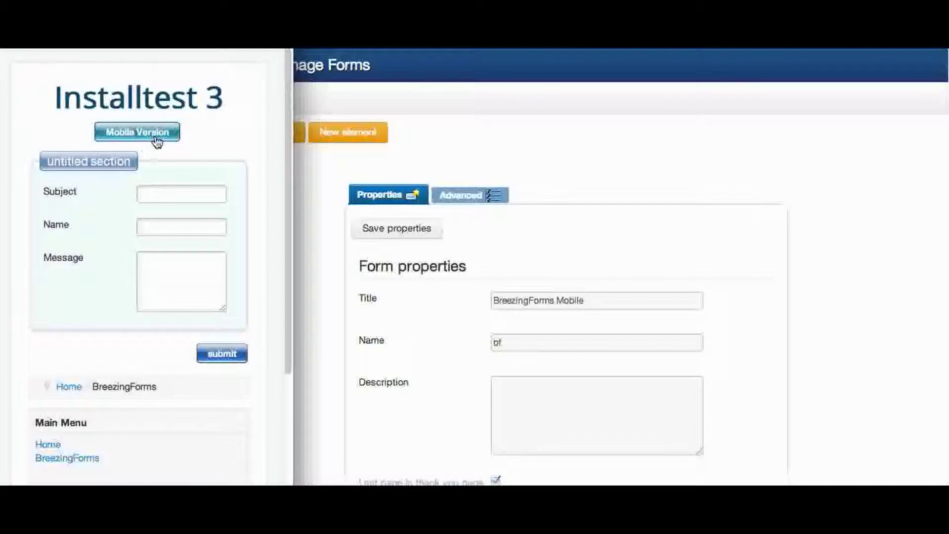
pyautogui.click(157, 143)
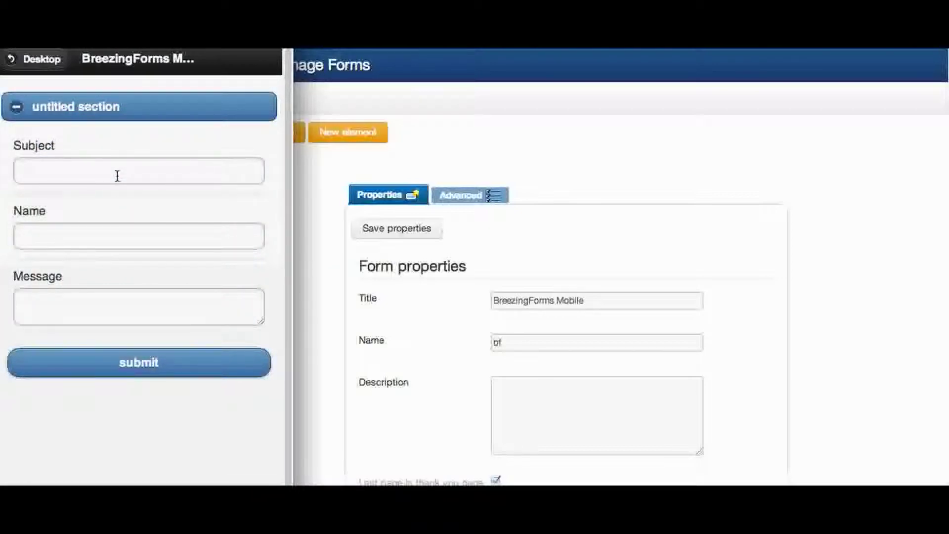
pyautogui.click(452, 155)
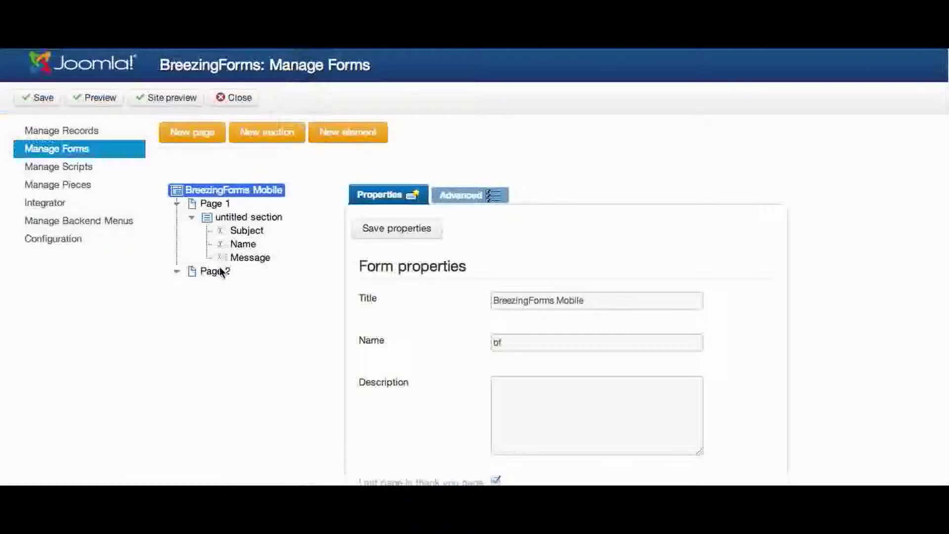
# Open the contact form's mobile view and collapse and expand the untitled section three times
pyautogui.click(227, 218)
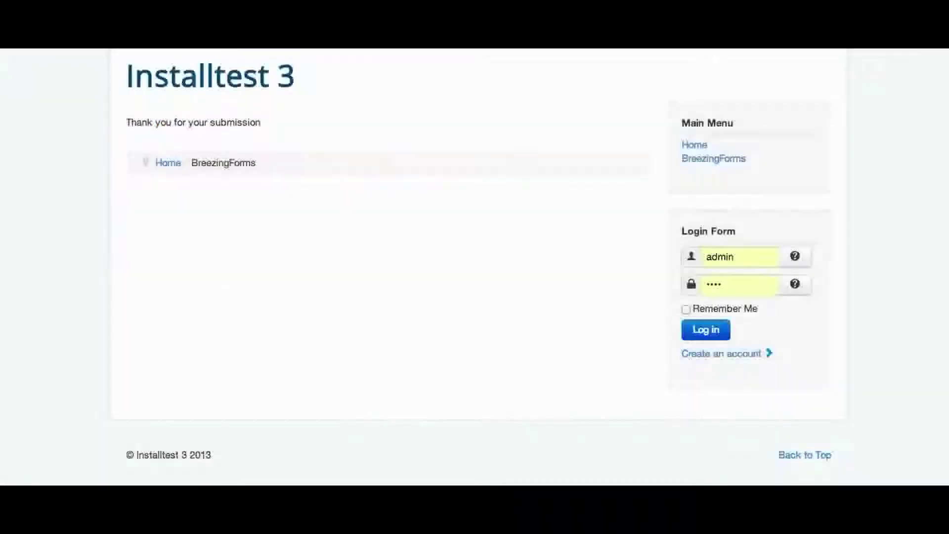
pyautogui.click(691, 159)
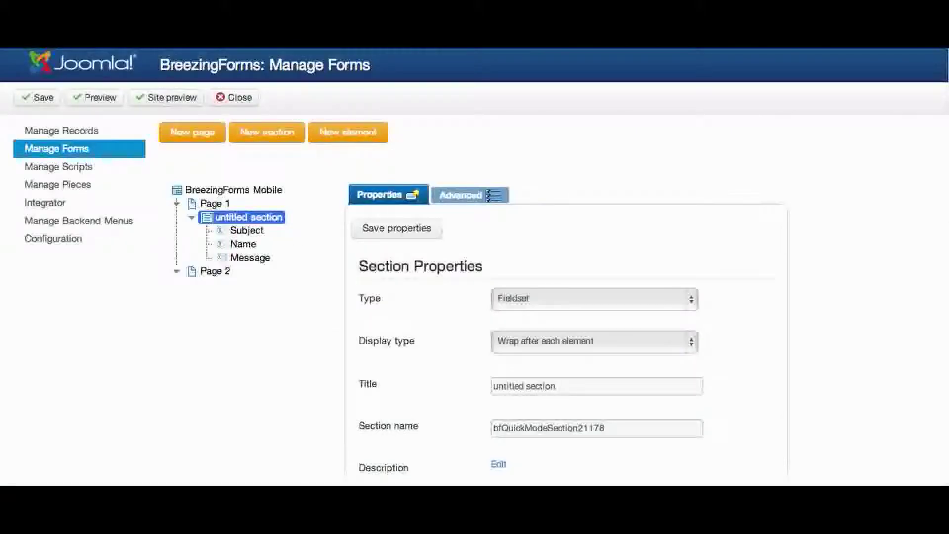
pyautogui.click(47, 105)
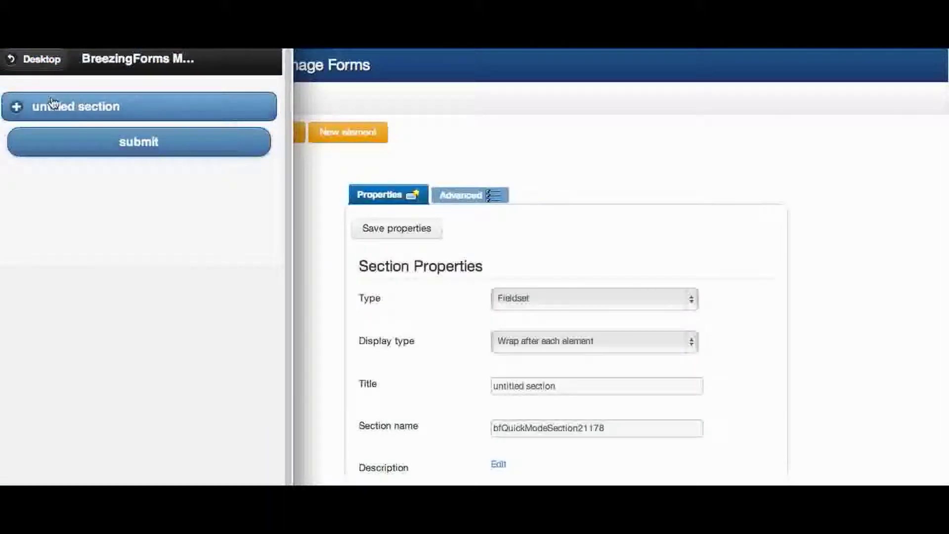
pyautogui.click(53, 102)
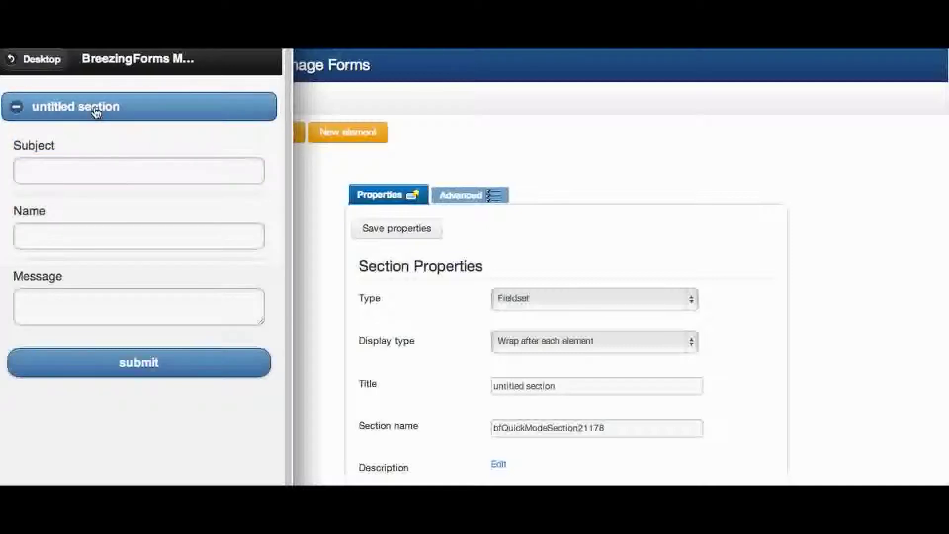
pyautogui.click(70, 105)
pyautogui.click(46, 115)
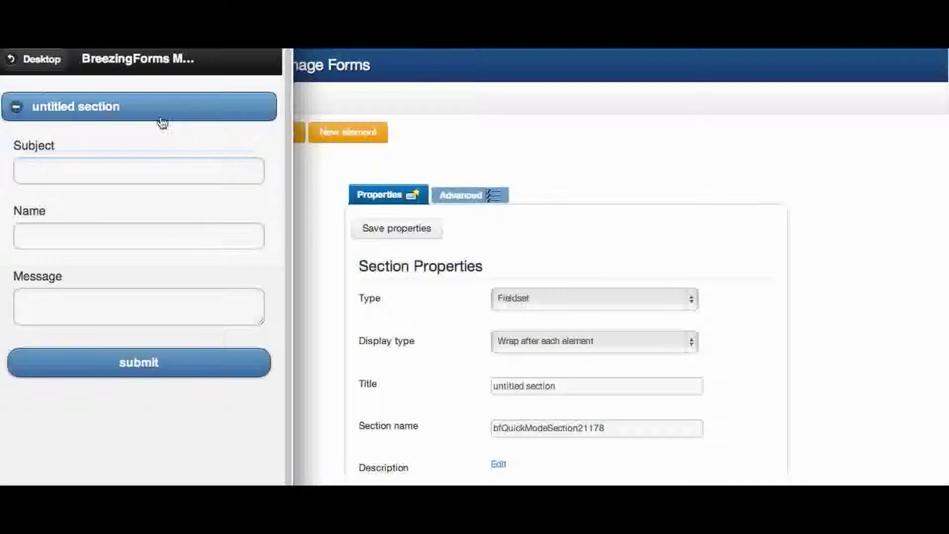
pyautogui.click(111, 114)
pyautogui.click(112, 113)
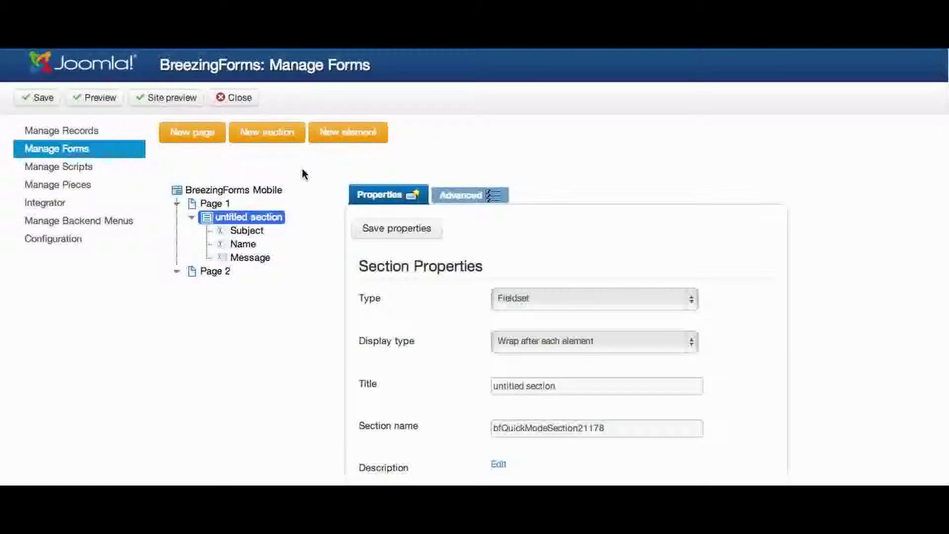
# Add a new Captcha-type element after Message, save its properties and save the form
pyautogui.moveTo(250, 231); pyautogui.dragTo(220, 218)
pyautogui.click(382, 139)
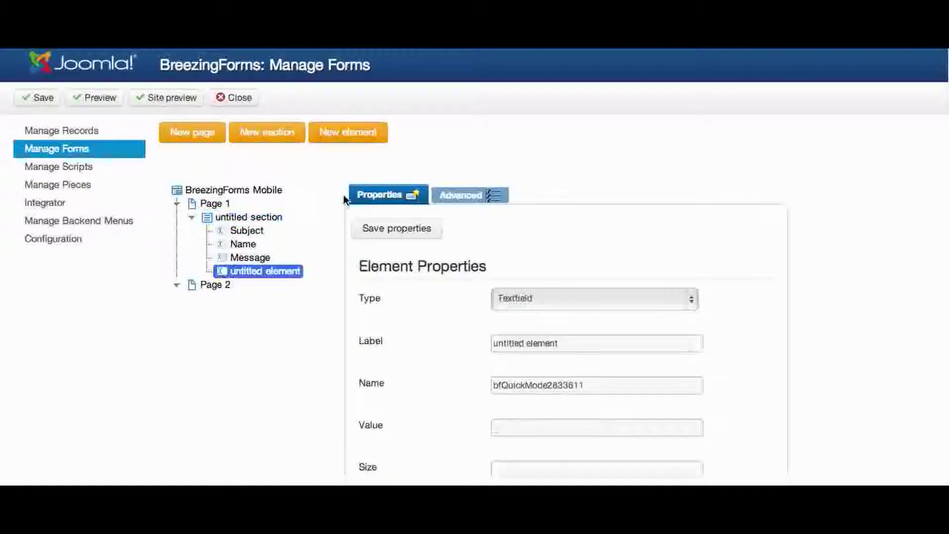
pyautogui.click(521, 298)
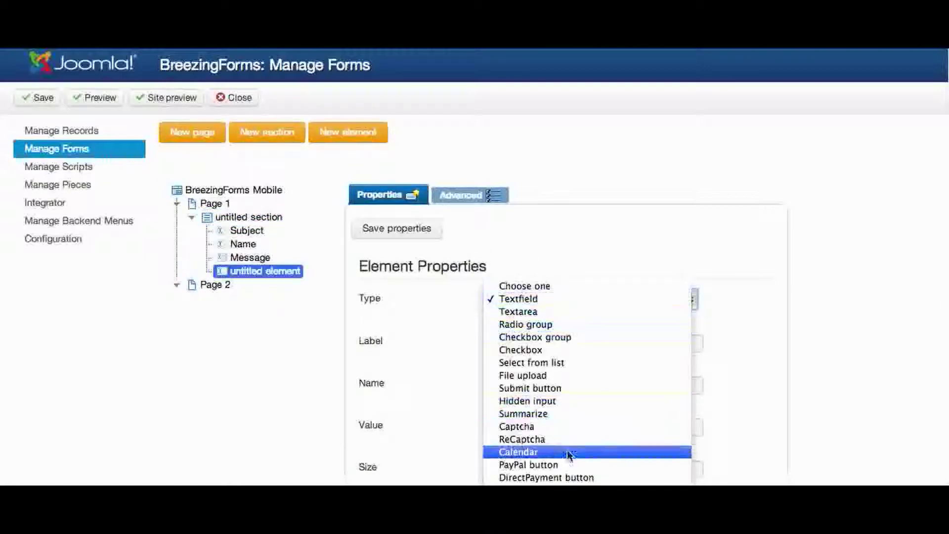
pyautogui.click(551, 429)
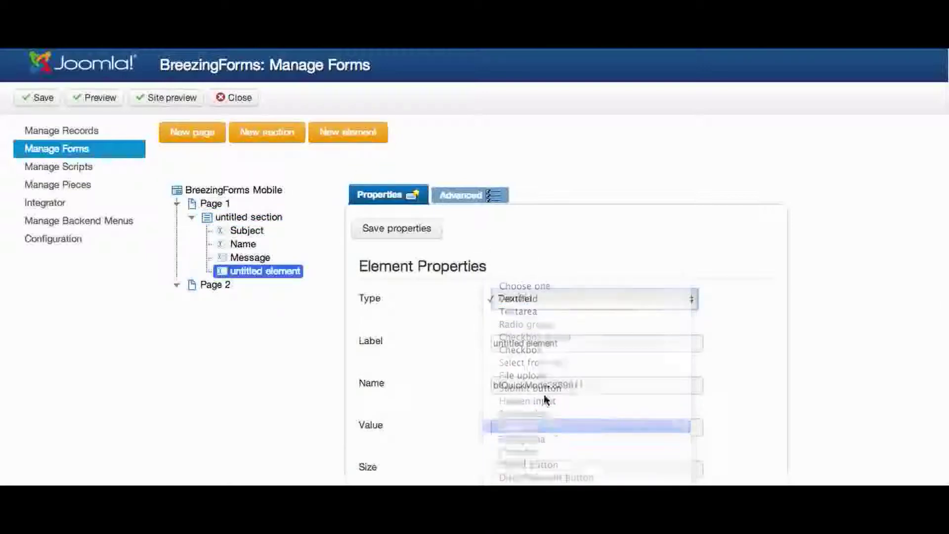
pyautogui.click(388, 234)
pyautogui.click(42, 98)
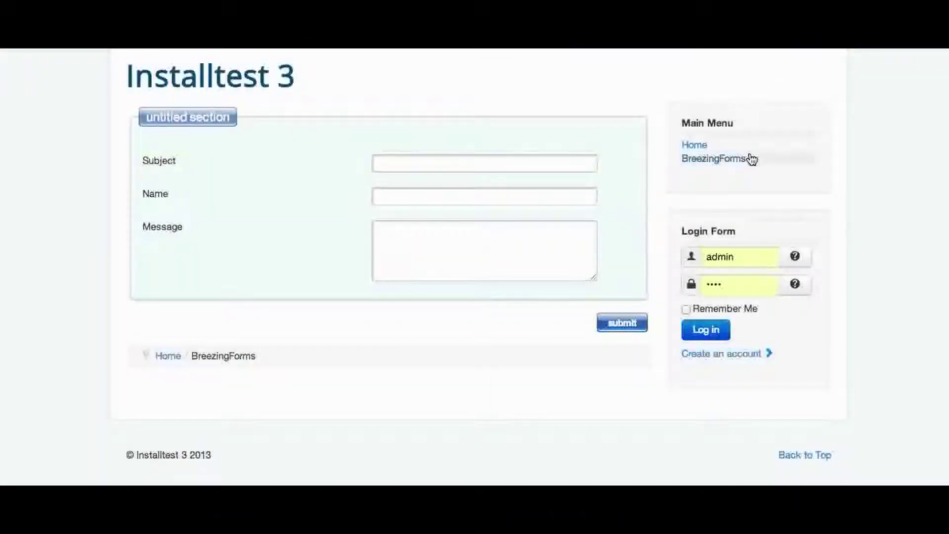
# On the site form page, fill Subject 'Hi', the suggested name, Message 'Bla' and captcha 'benz'
pyautogui.click(749, 161)
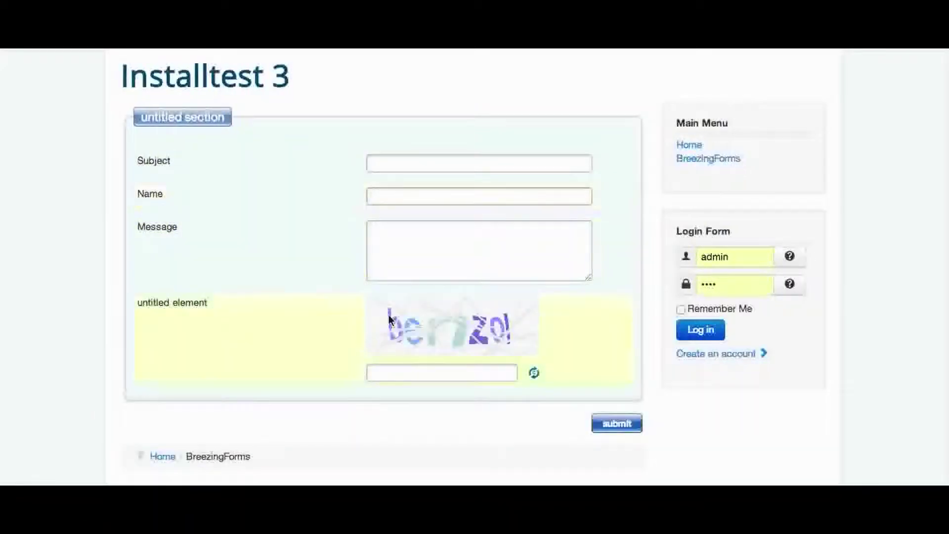
pyautogui.click(398, 376)
pyautogui.click(392, 166)
pyautogui.write('Hi')
pyautogui.press('Tab')
pyautogui.write('Marku')
pyautogui.press('Down')
pyautogui.press('Return')
pyautogui.press('Tab')
pyautogui.write('Bla')
pyautogui.press('Tab')
pyautogui.write('benz')
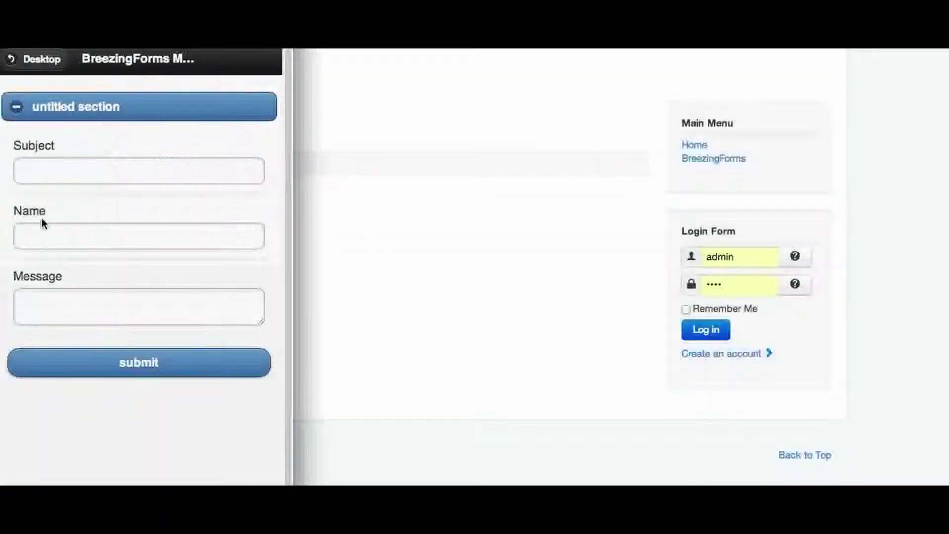
# Submit the mobile form with Subject 'Hi', the user's full name, Message 'bla' and captcha 'abbacy'
pyautogui.click(46, 166)
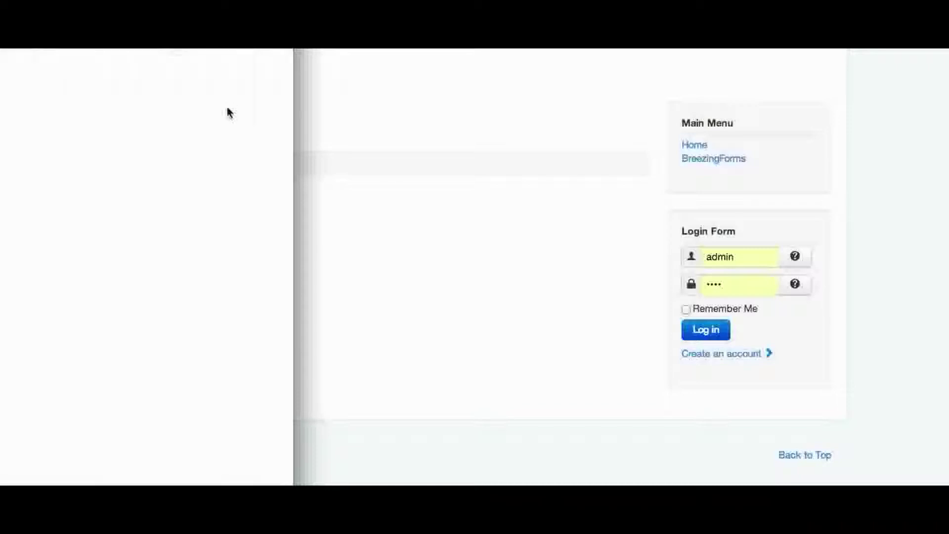
pyautogui.click(116, 172)
pyautogui.write('Hi')
pyautogui.press('Tab')
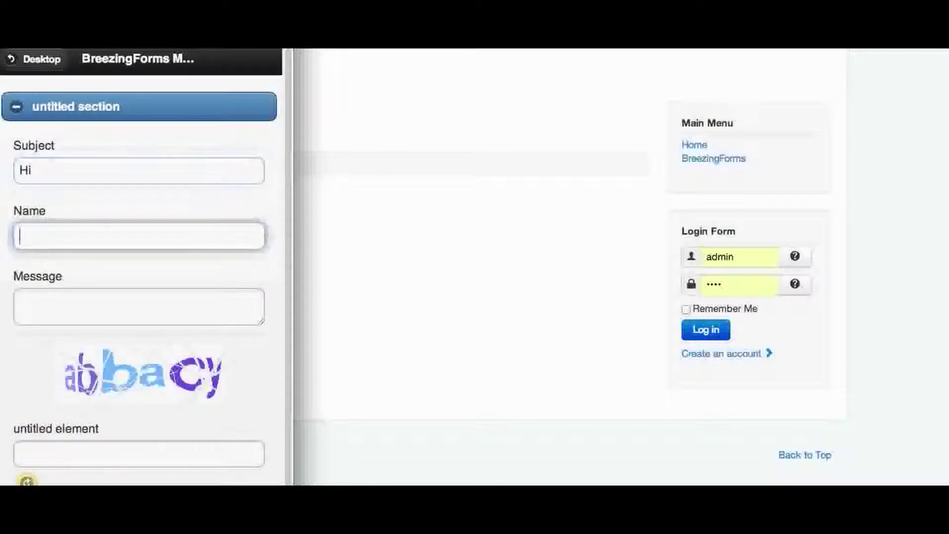
pyautogui.write('Markus Bopp')
pyautogui.press('Tab')
pyautogui.write('bla')
pyautogui.scroll(-2, 25, 343)
pyautogui.click(63, 417)
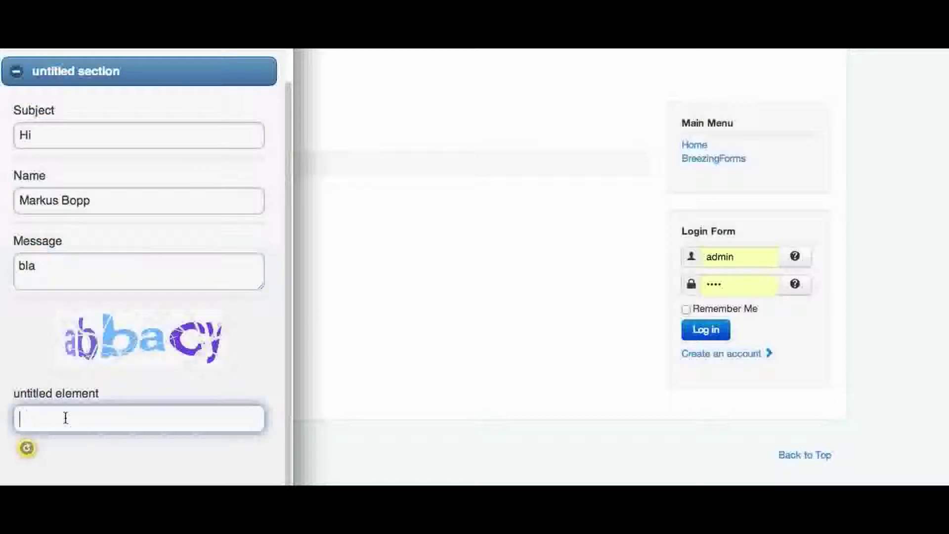
pyautogui.write('abbacy')
pyautogui.press('Return')
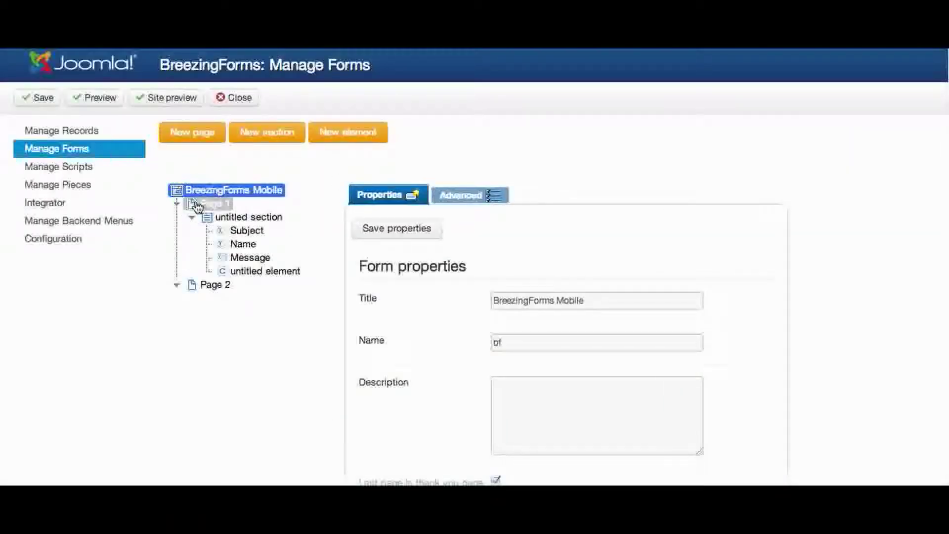
# Add a new Page 3 to the form after a section can't be created there
pyautogui.click(269, 132)
pyautogui.click(600, 168)
pyautogui.click(197, 143)
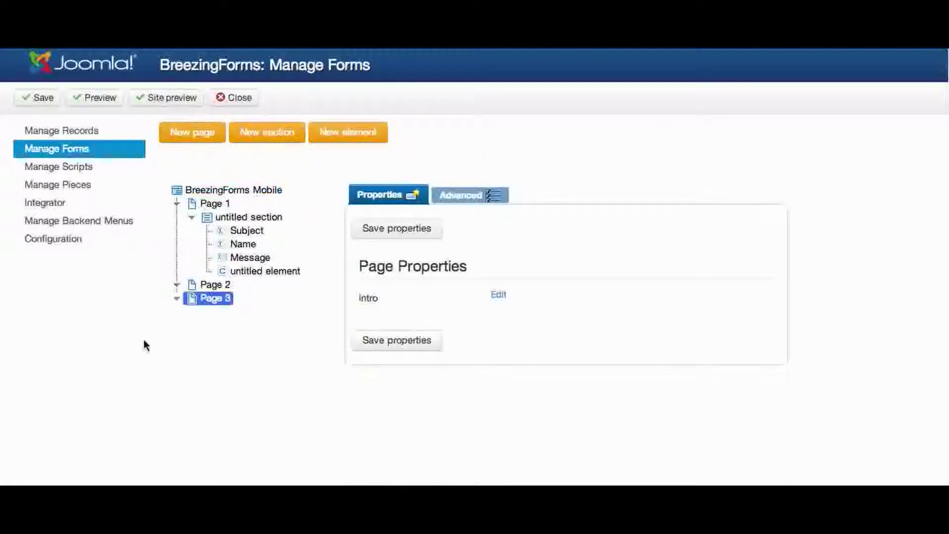
pyautogui.moveTo(189, 299)
pyautogui.mouseDown()
pyautogui.moveTo(191, 284)
pyautogui.moveTo(200, 291)
pyautogui.mouseUp()
# Add a Textfield labelled 'Another element' to Page 2 and save the form
pyautogui.click(200, 285)
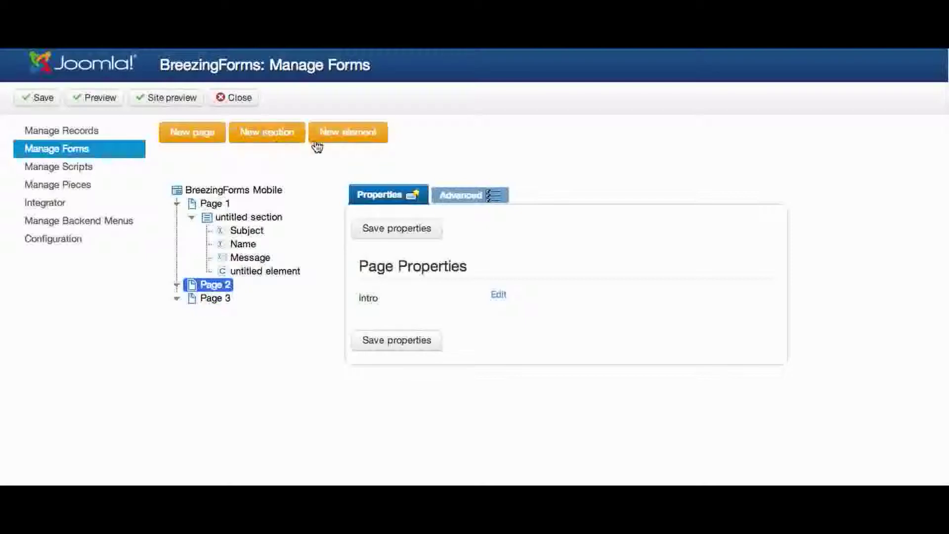
pyautogui.click(336, 135)
pyautogui.click(539, 302)
pyautogui.click(538, 300)
pyautogui.click(515, 341)
pyautogui.tripleClick(515, 341)
pyautogui.write('Another element')
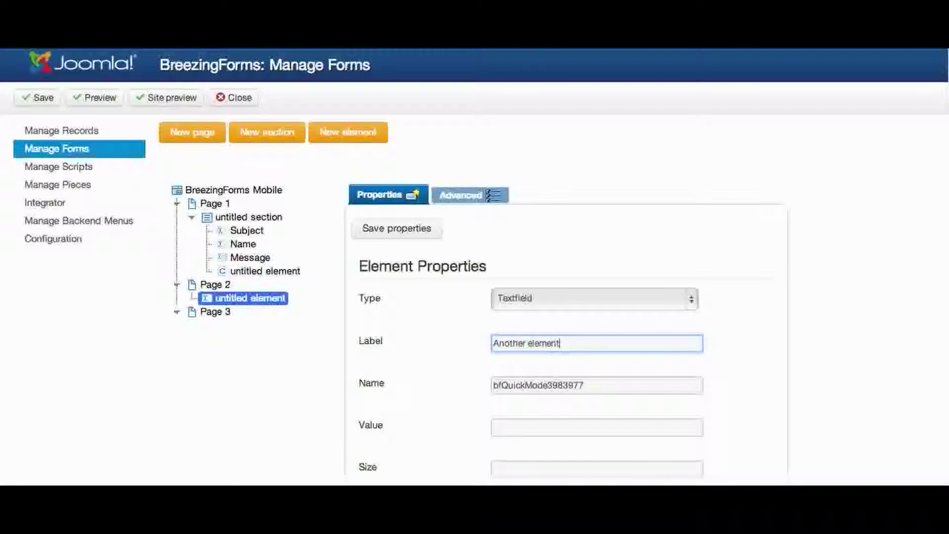
pyautogui.click(429, 232)
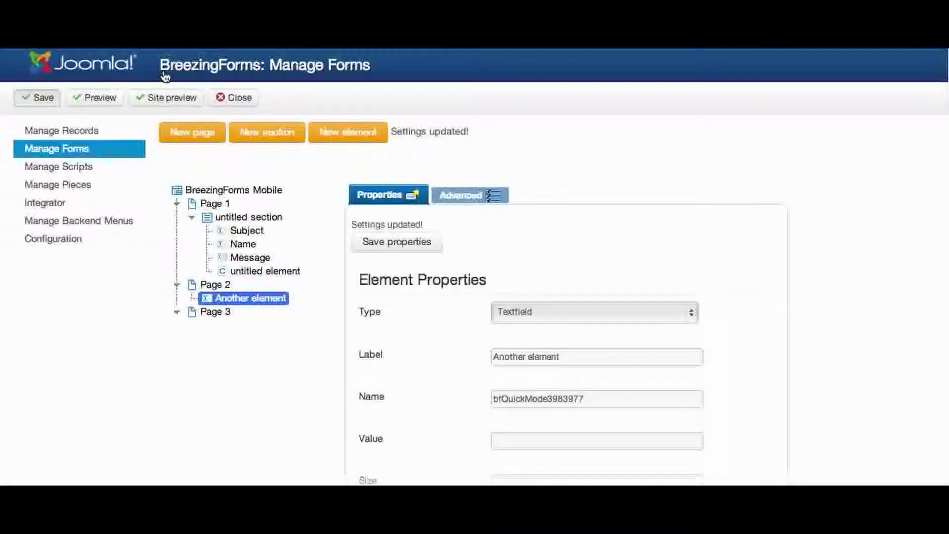
pyautogui.click(232, 190)
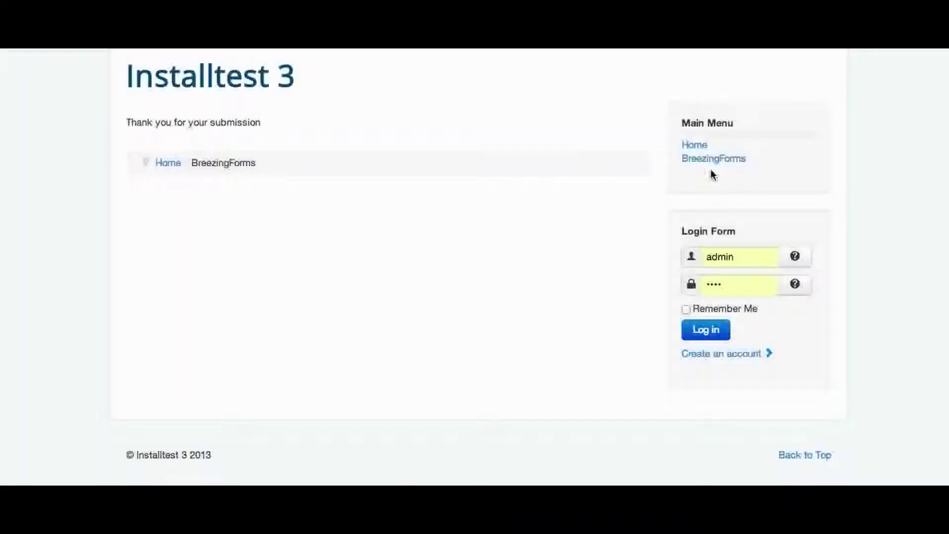
# Open the BreezingForms site form and fill Subject and Name with sample text 'asdasd' and 'asd'
pyautogui.click(709, 159)
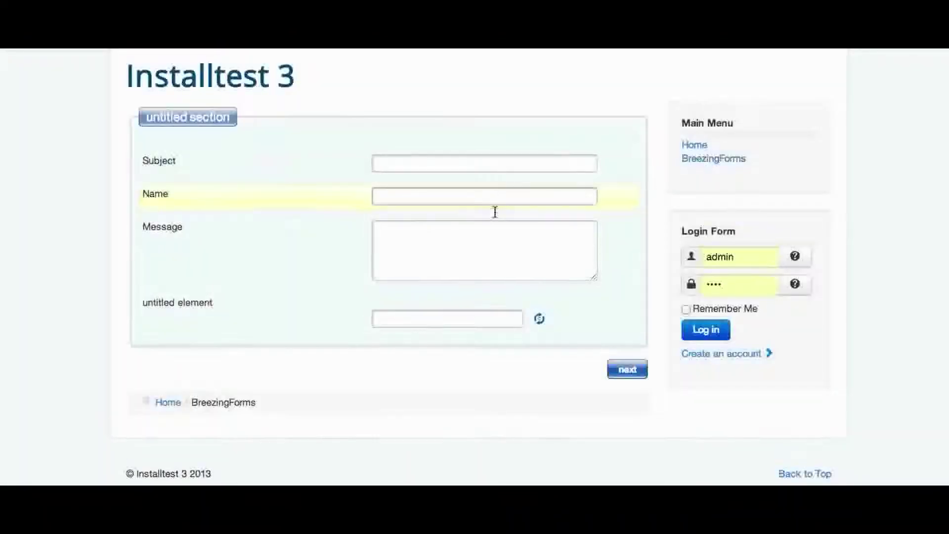
pyautogui.click(432, 167)
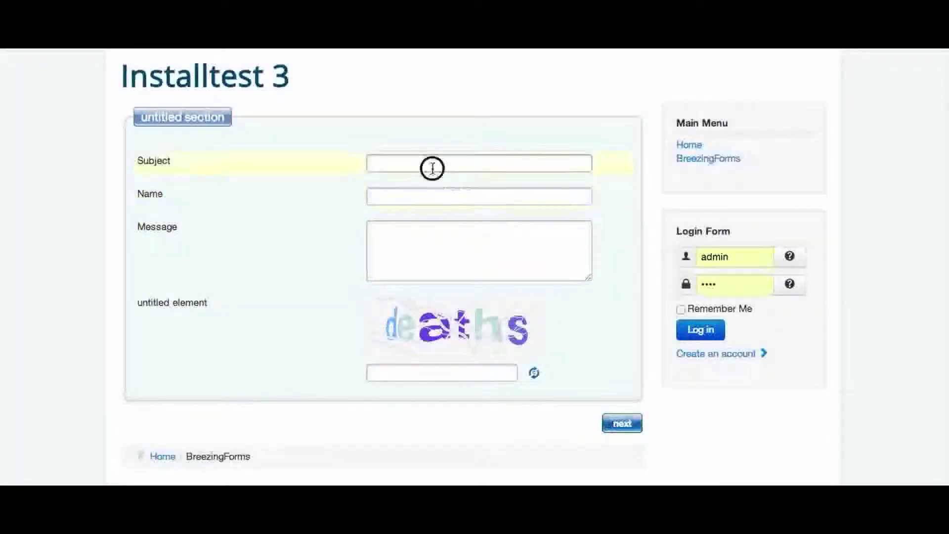
pyautogui.click(392, 195)
pyautogui.write('asdasd')
pyautogui.click(393, 164)
pyautogui.write('asd')
# Enter message 'asdasd', go to page two, and submit without a captcha answer
pyautogui.click(395, 239)
pyautogui.write('asdasd')
pyautogui.click(626, 427)
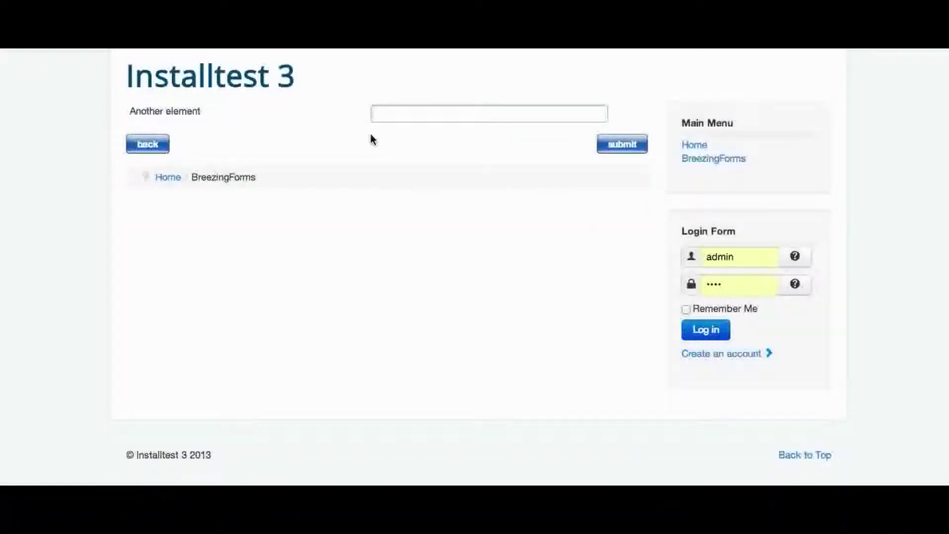
pyautogui.click(598, 142)
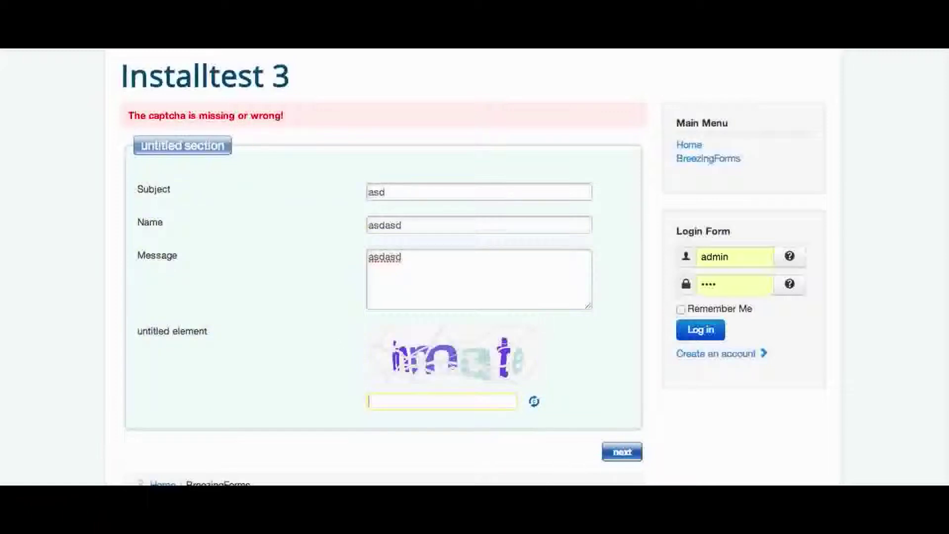
# Reset the mobile form and fill Subject 'Hi', the sender's name, and Message 'bla'
pyautogui.click(53, 63)
pyautogui.click(138, 134)
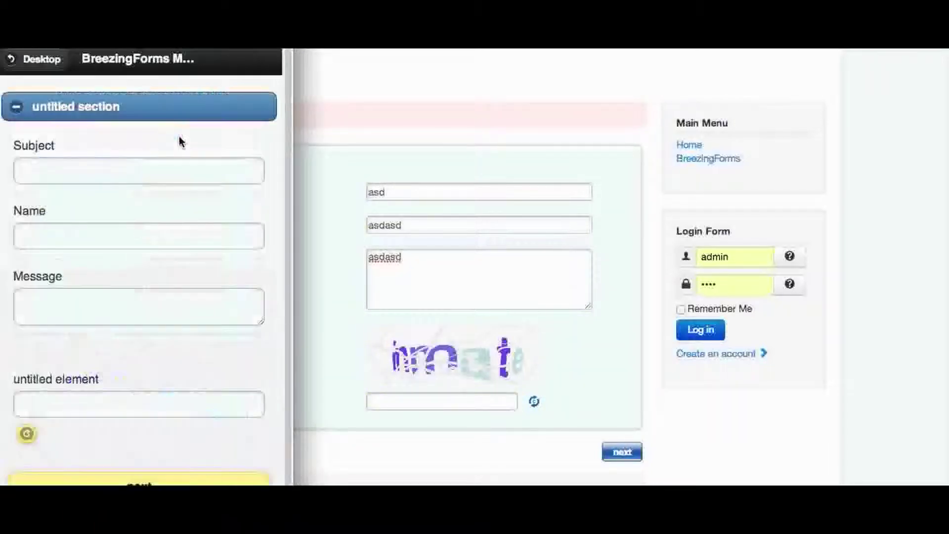
pyautogui.click(65, 166)
pyautogui.write('Hi')
pyautogui.click(138, 236)
pyautogui.write('Markus Bopp')
pyautogui.press('Tab')
pyautogui.write('bla')
# Answer the captcha, fill Another element with 'asdas' on page two, and submit
pyautogui.press('Tab')
pyautogui.scroll(-1, 164, 224)
pyautogui.write('gavels')
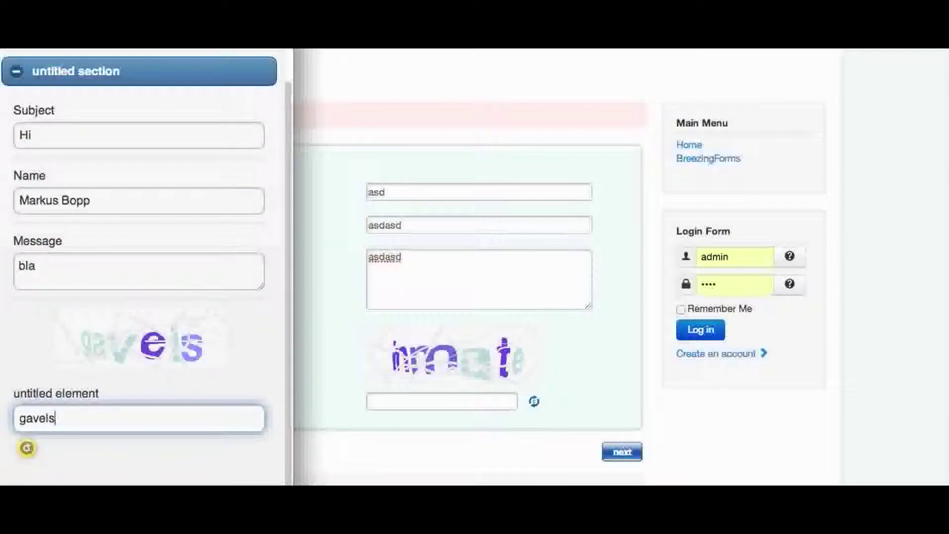
pyautogui.click(27, 447)
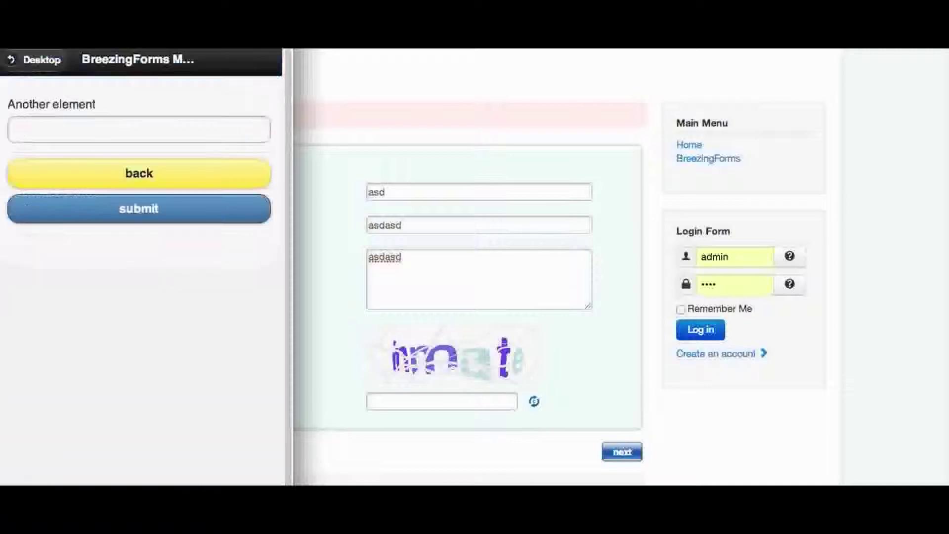
pyautogui.click(63, 131)
pyautogui.write('asdas')
pyautogui.click(156, 222)
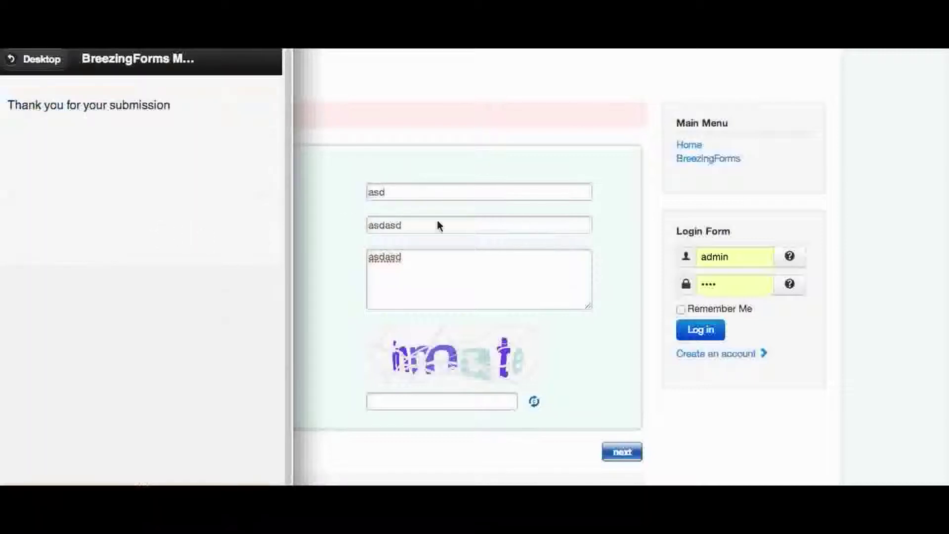